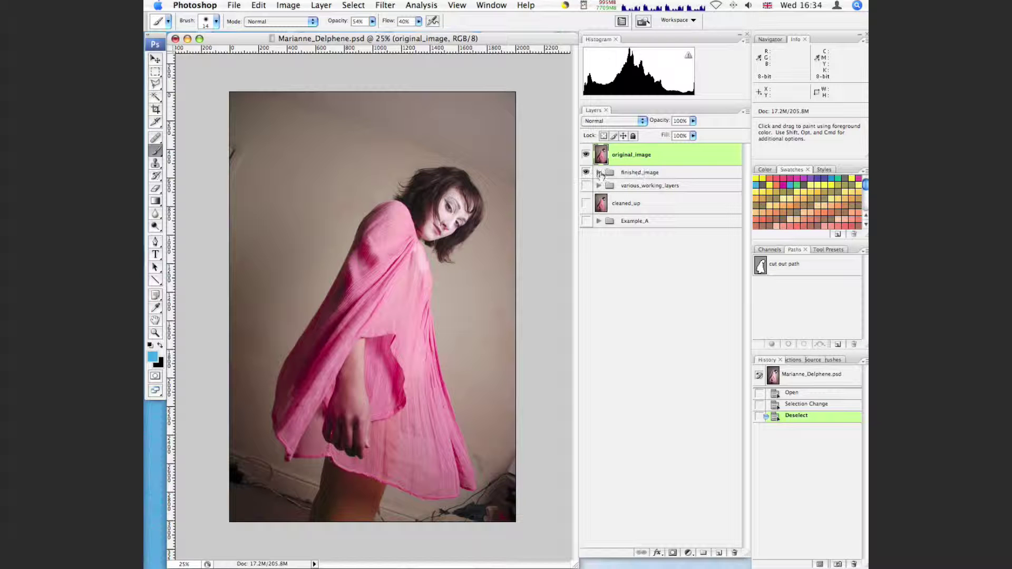
- Expand the finished_image group, then switch original_image off and on to compare
left_click(600, 173)
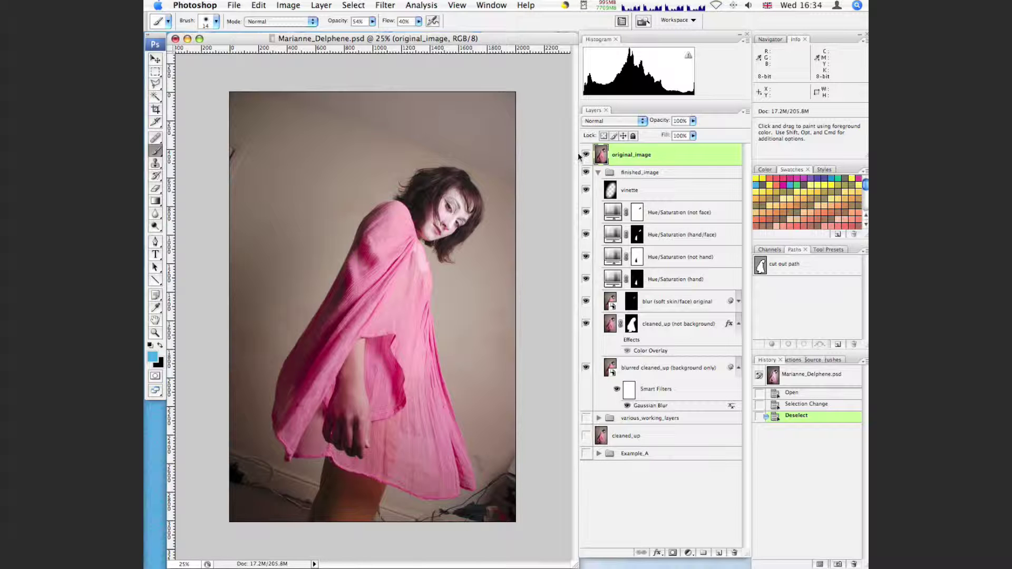
left_click(586, 156)
left_click(586, 156)
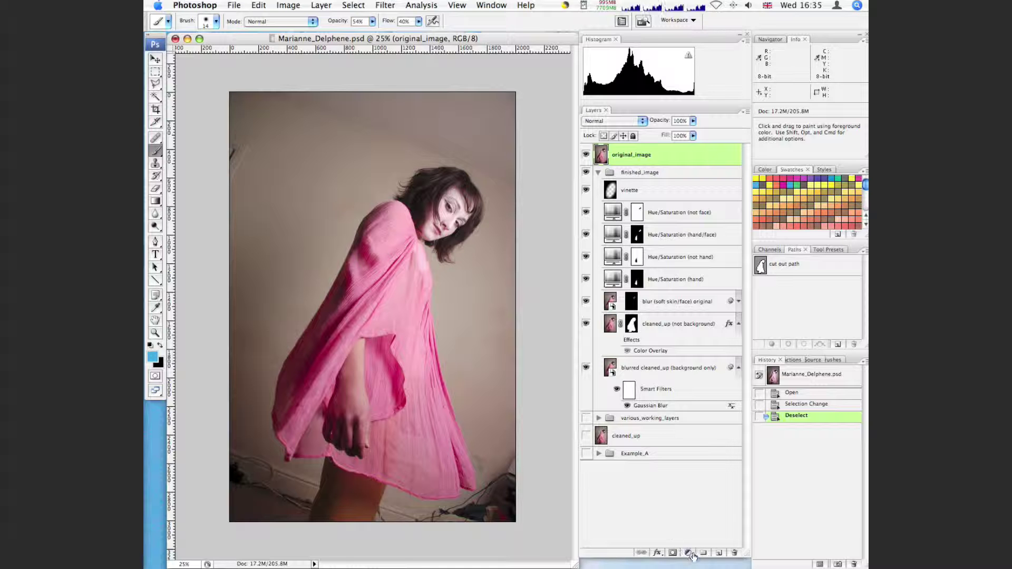
- Open and dismiss the adjustment layer type list twice without choosing a type
left_click(690, 553)
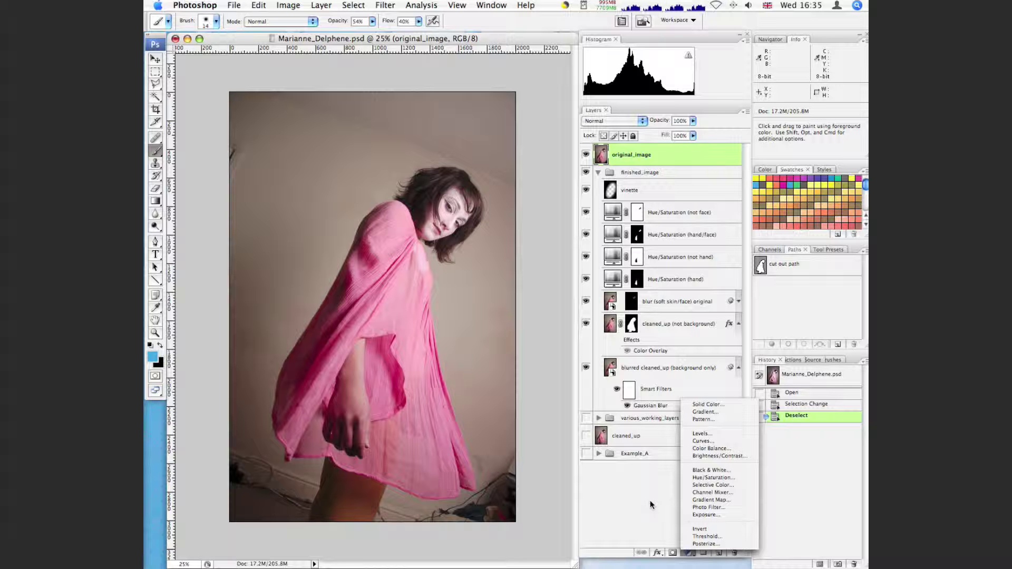
left_click(638, 462)
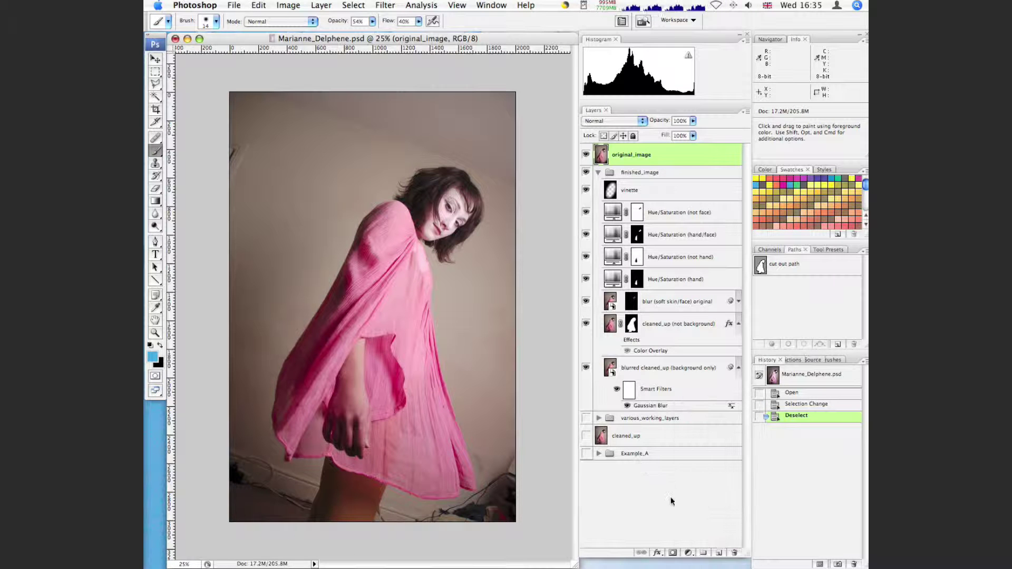
left_click(691, 553)
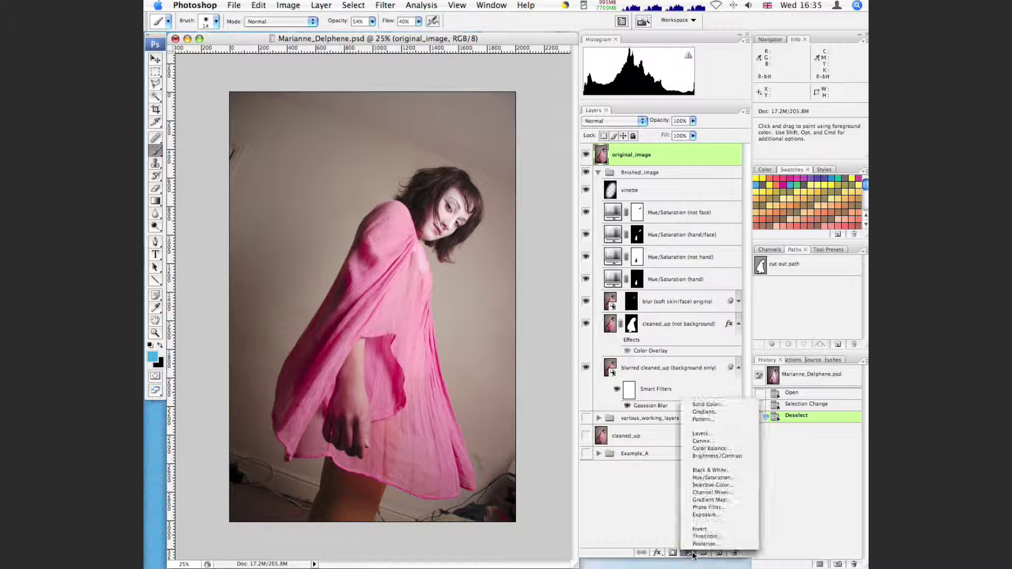
left_click(649, 499)
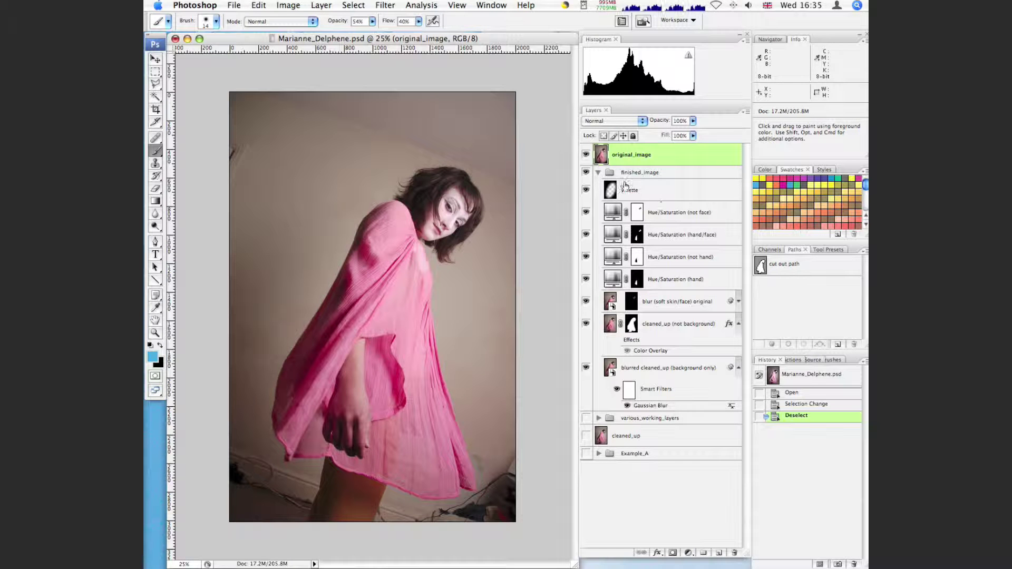
- Collapse the finished_image group and turn off its visibility, leaving original_image showing
left_click(598, 173)
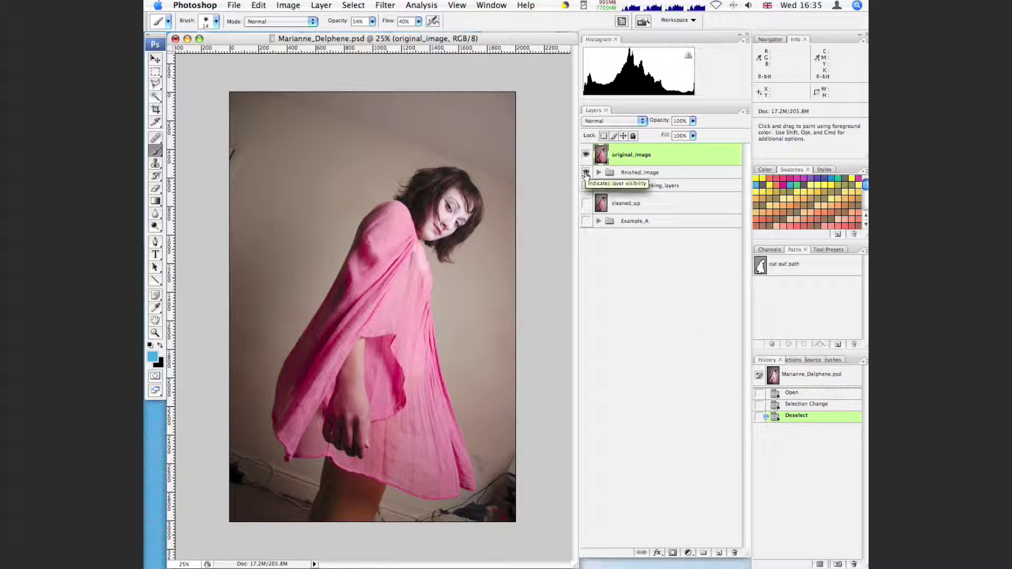
left_click(586, 173)
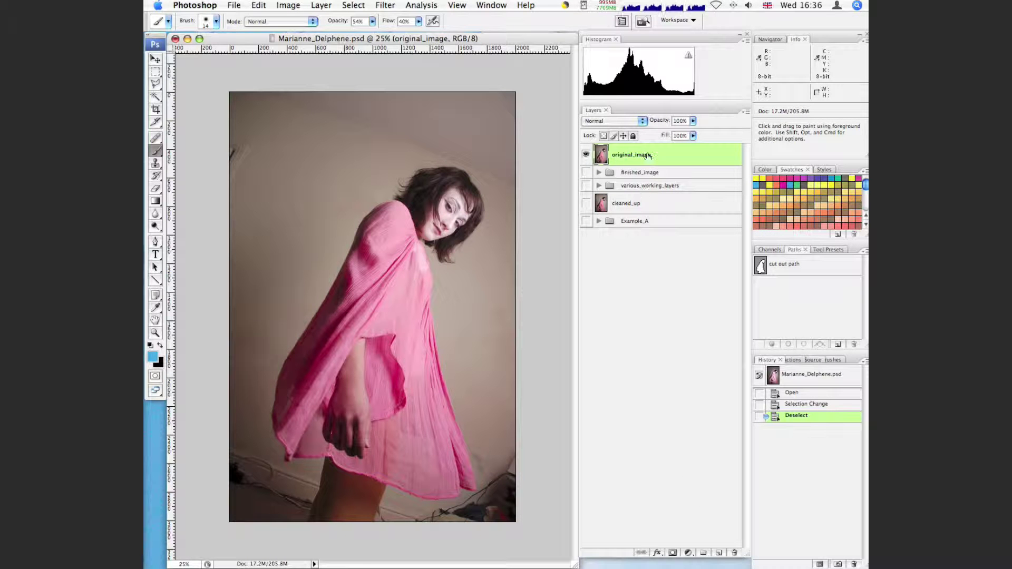
left_click(689, 553)
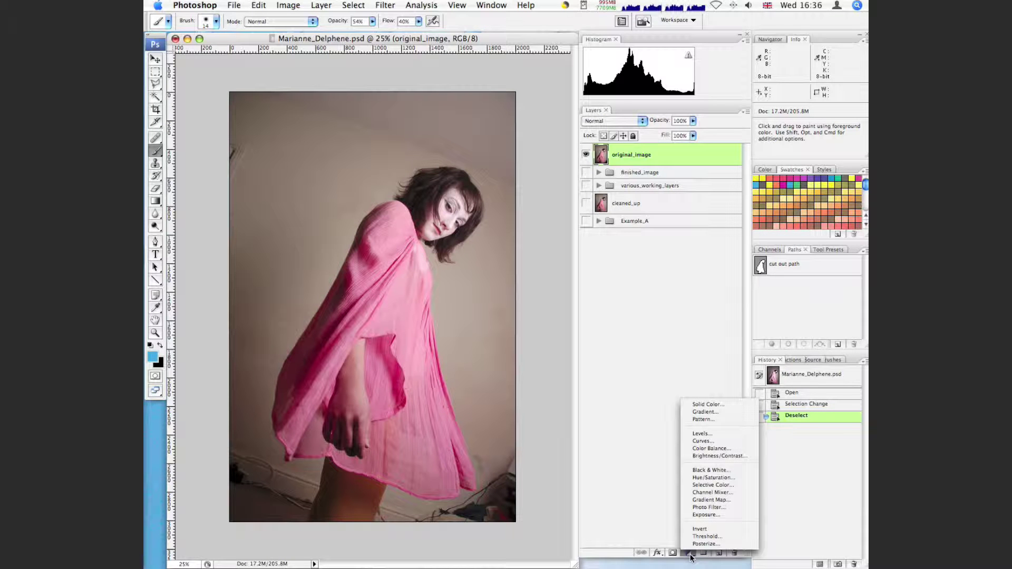
left_click(720, 476)
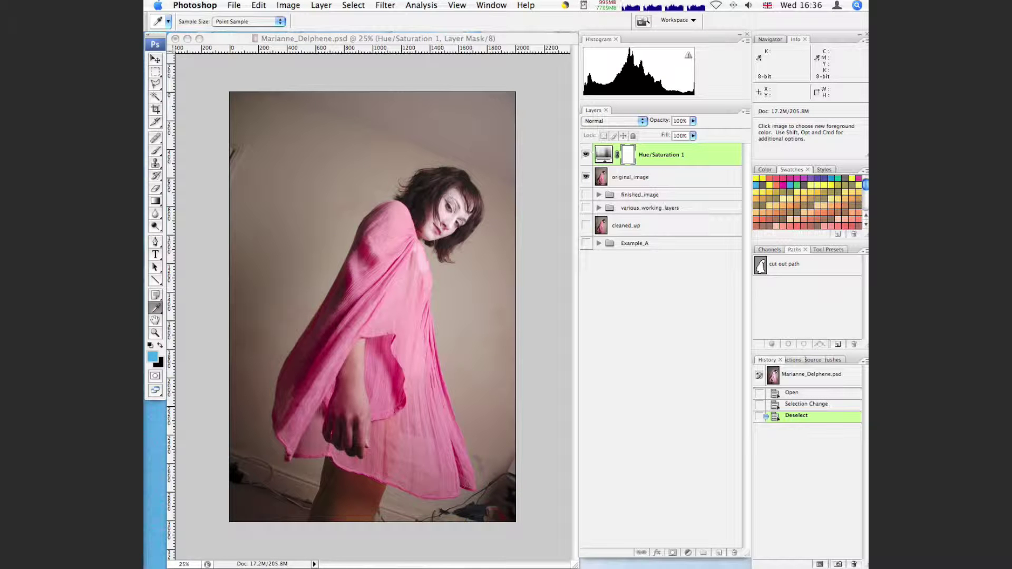
left_click_drag(837, 400, 714, 301)
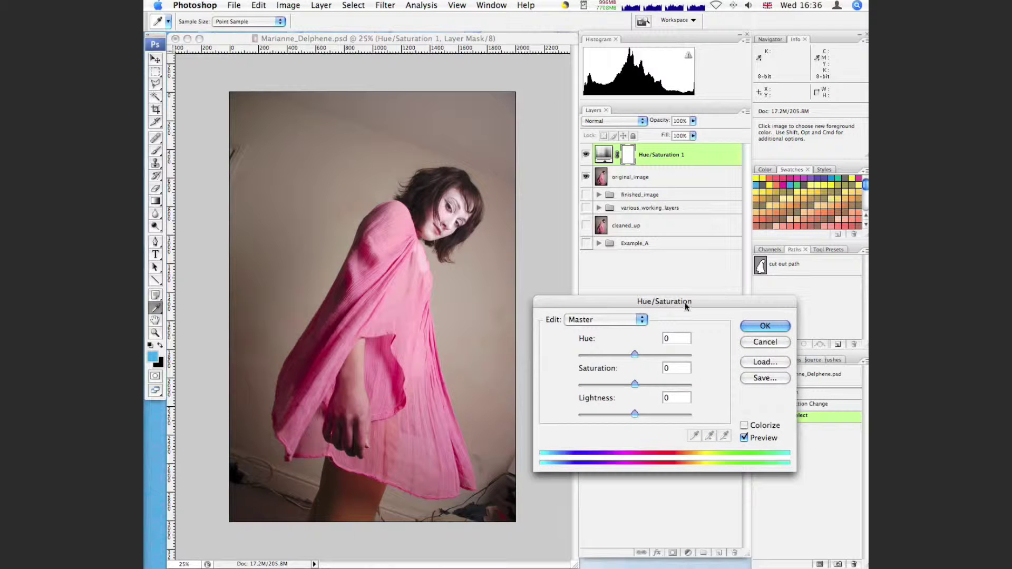
left_click_drag(685, 303, 685, 298)
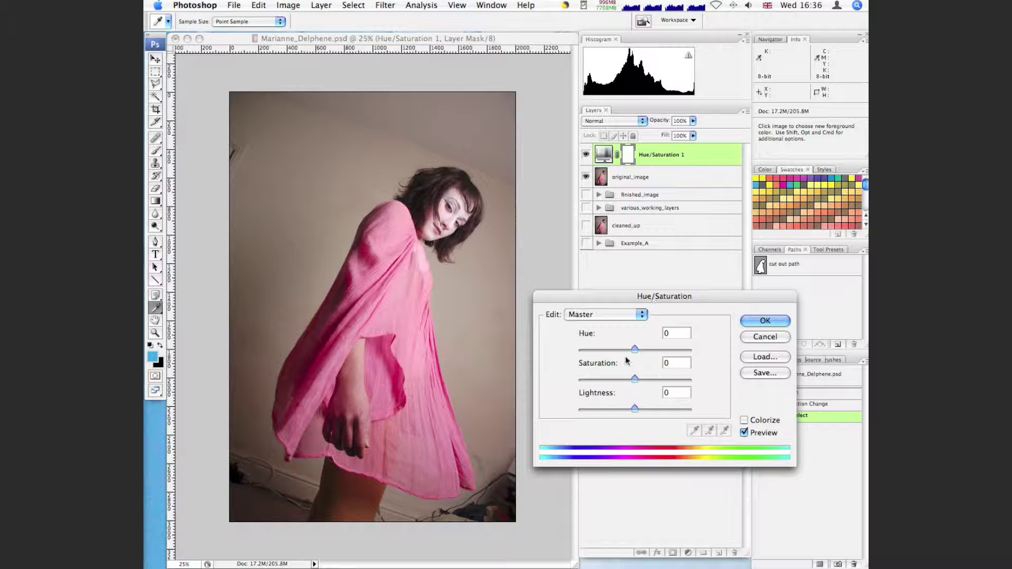
mouse_move(635, 349)
left_mouse_down()
mouse_move(655, 349)
mouse_move(596, 349)
mouse_move(642, 349)
mouse_move(642, 380)
mouse_move(691, 381)
mouse_move(652, 385)
mouse_move(663, 408)
mouse_move(634, 409)
mouse_move(634, 355)
left_mouse_up()
left_click(765, 336)
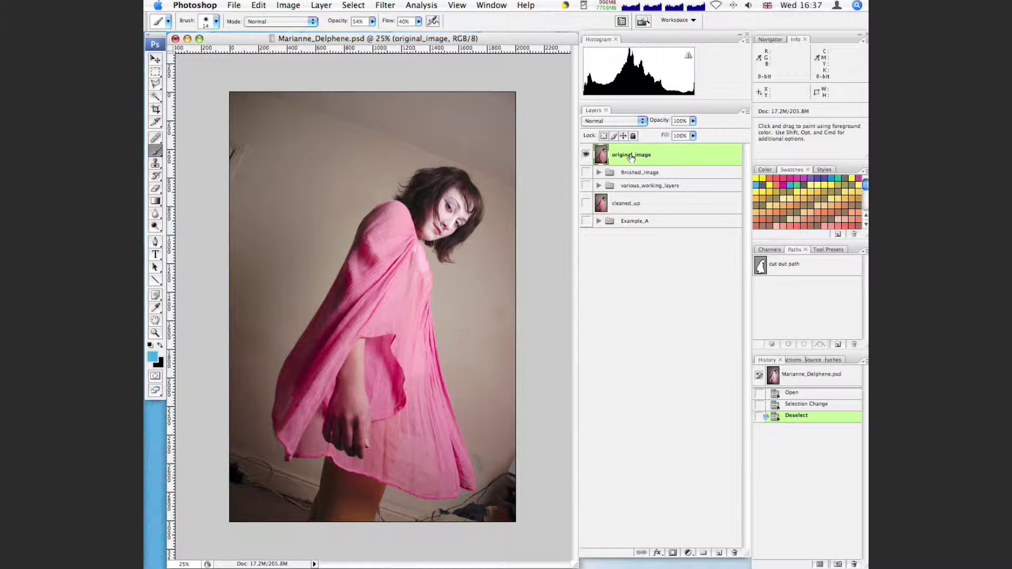
- Add a Levels layer above original_image at 29, 1.18, 239, and sample the wall tone
left_click(687, 554)
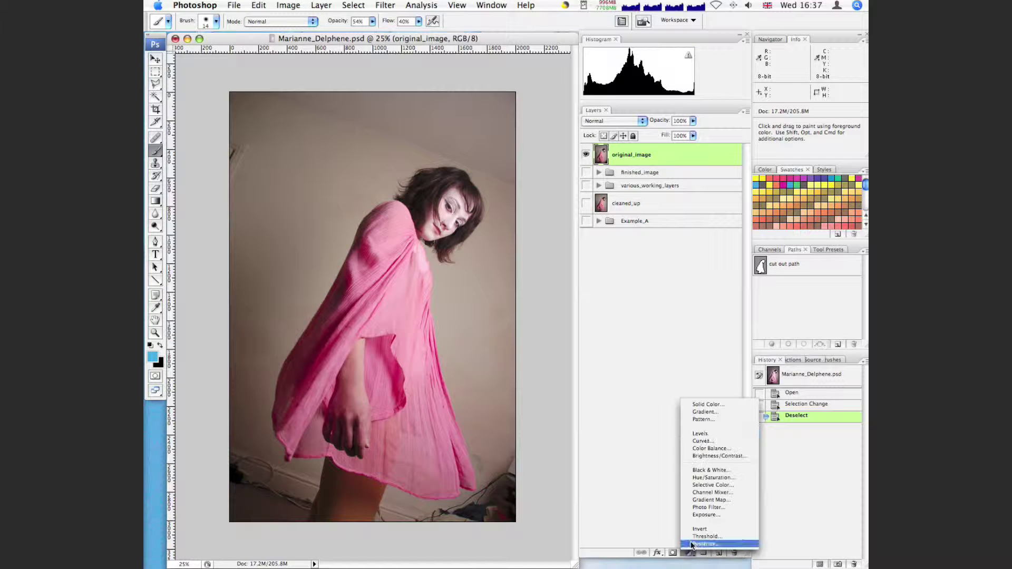
left_click(704, 432)
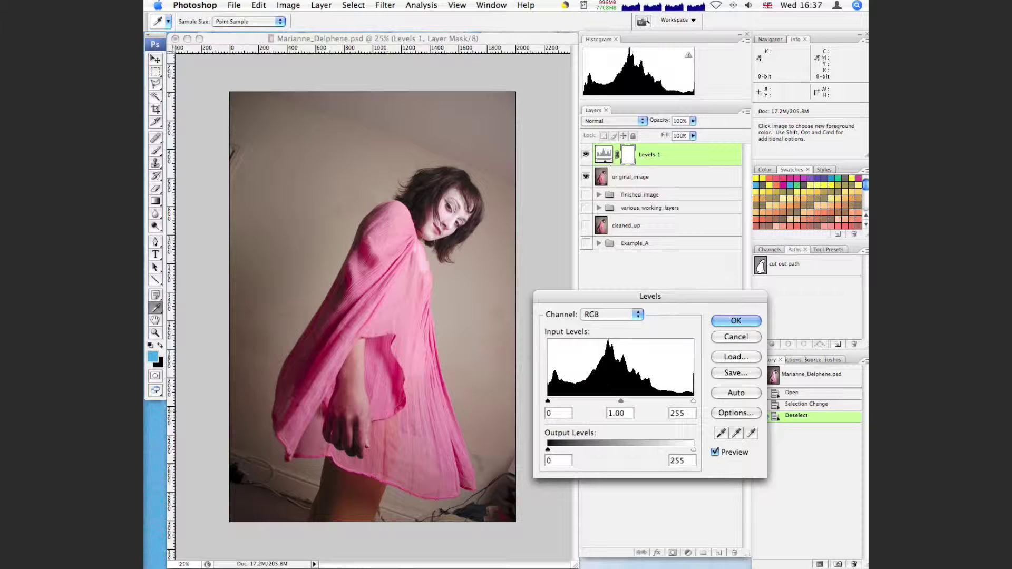
left_click_drag(549, 402, 564, 400)
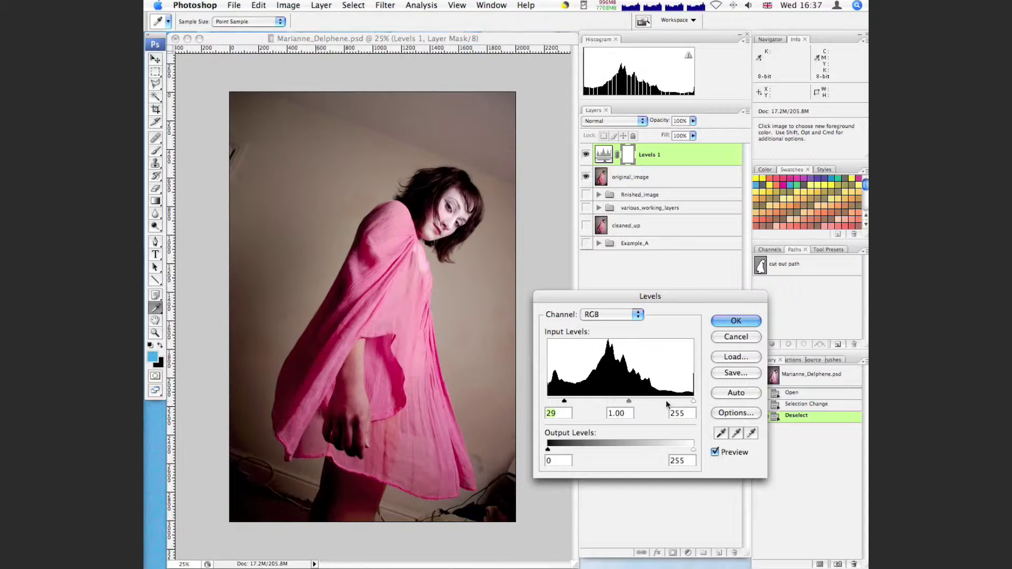
left_click_drag(693, 401, 685, 400)
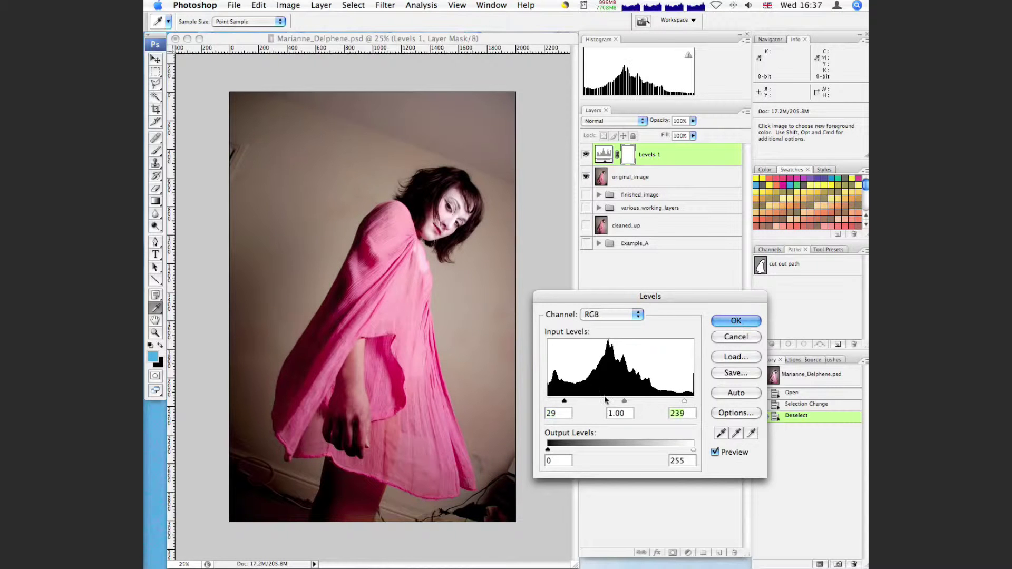
left_click_drag(623, 401, 617, 402)
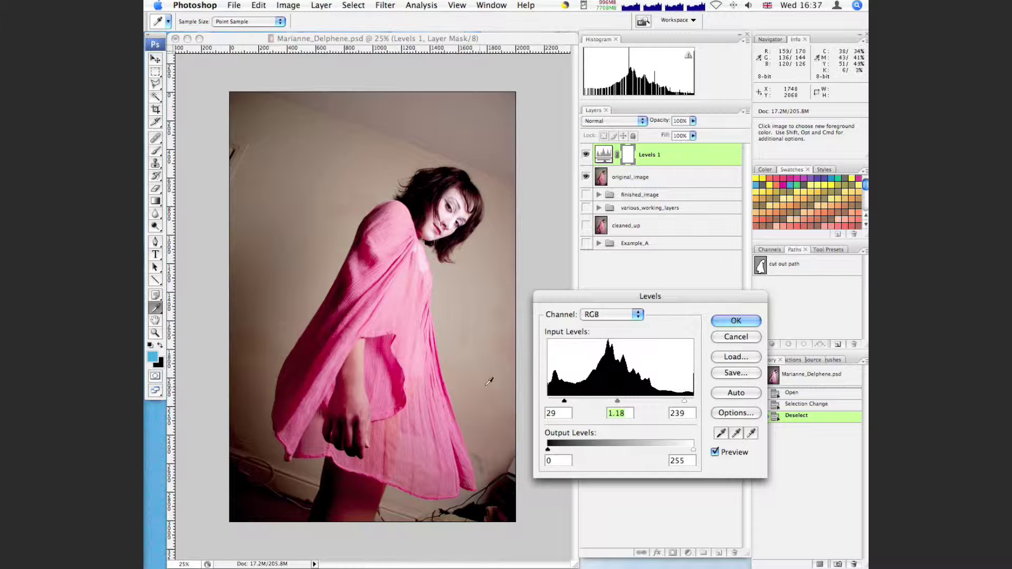
left_click(505, 350)
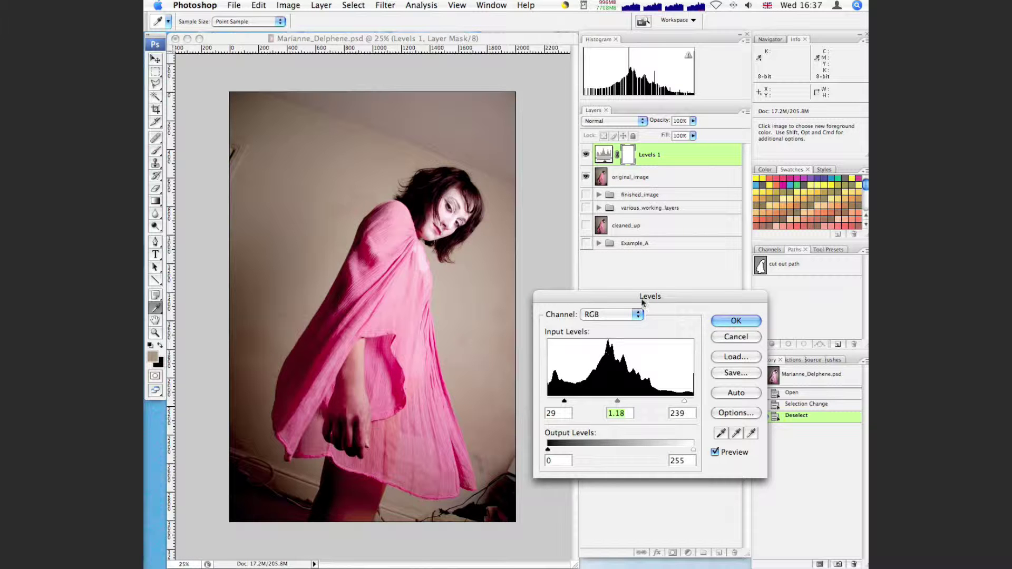
- Move the Levels black input back and forth, settling near 25 for the shadow crush
mouse_move(563, 402)
left_mouse_down()
mouse_move(548, 402)
mouse_move(563, 401)
left_mouse_up()
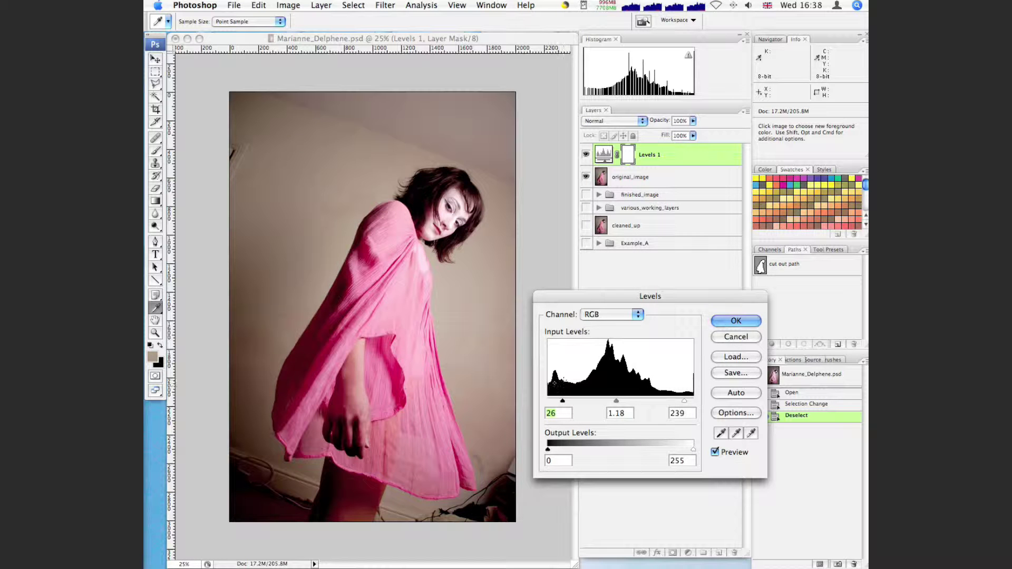
left_click_drag(562, 402, 573, 403)
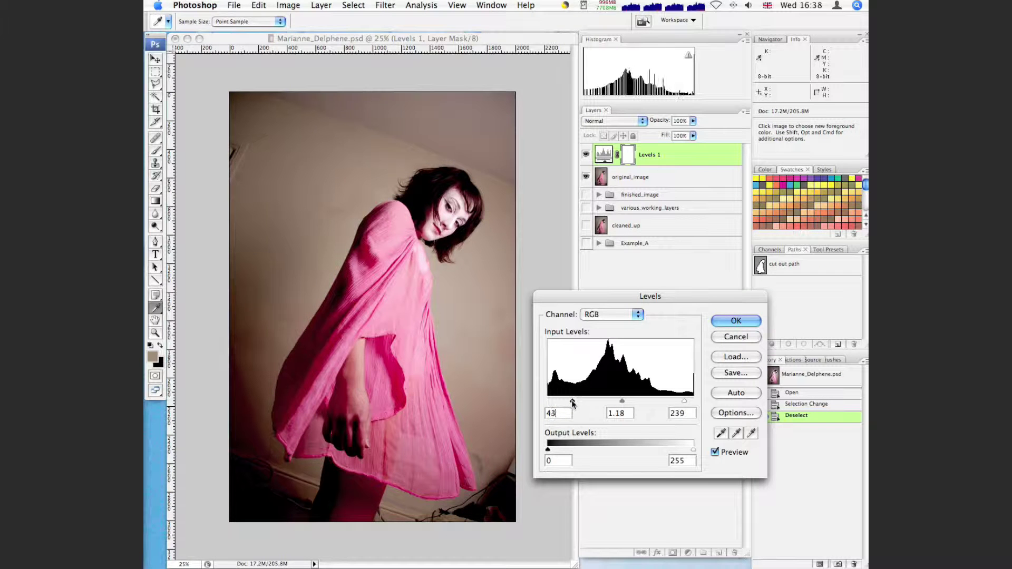
left_click_drag(574, 402, 540, 400)
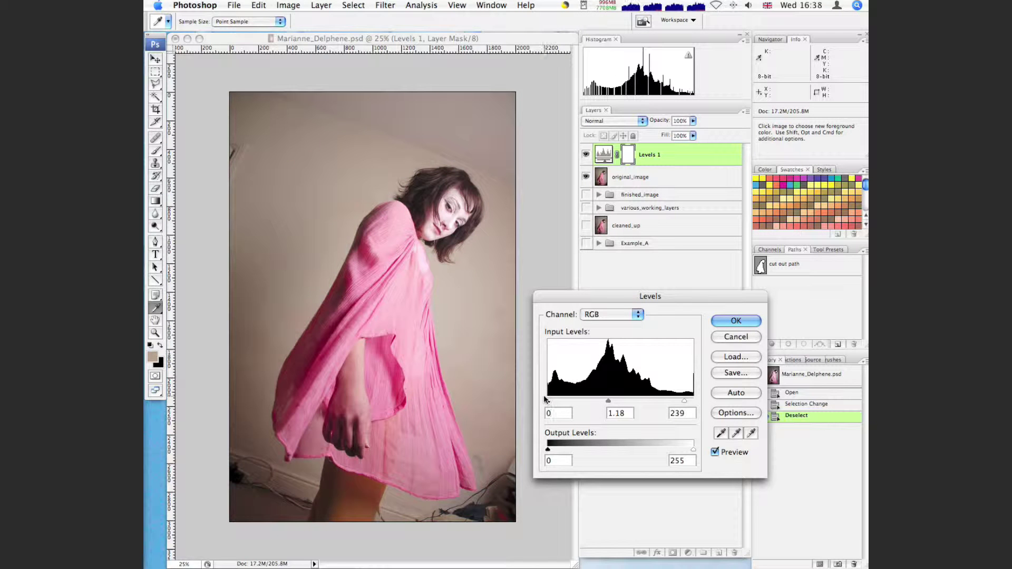
left_click_drag(548, 399, 576, 400)
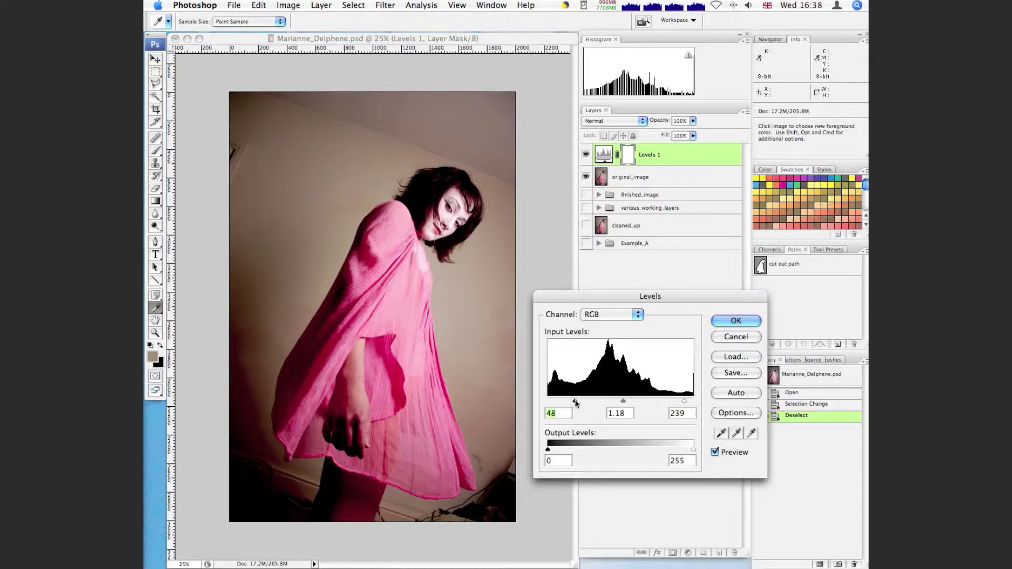
left_click_drag(575, 401, 562, 402)
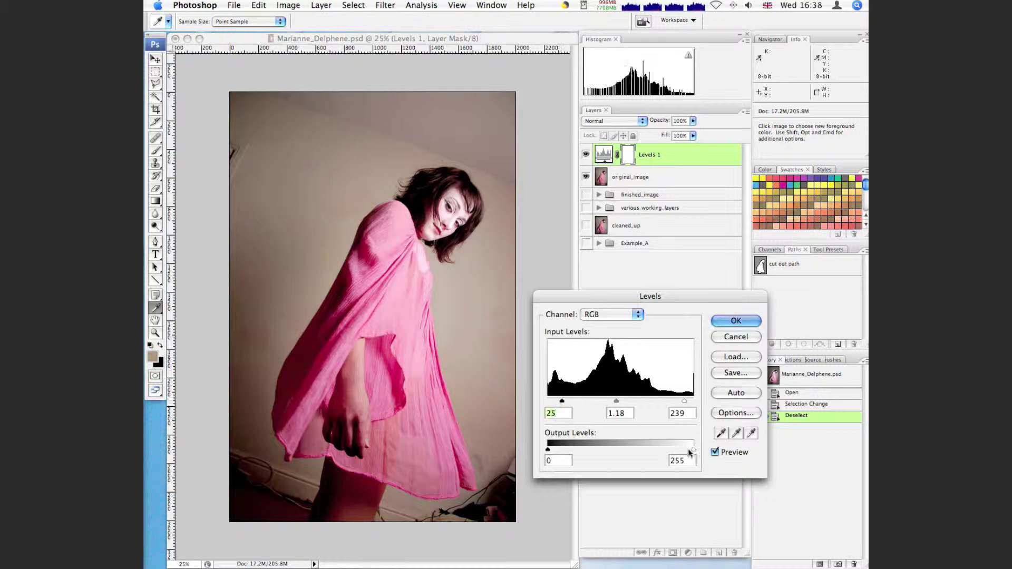
- Toggle the Levels preview repeatedly to compare the portrait with and without the adjustment
left_click(715, 452)
left_click(715, 453)
left_click(714, 453)
left_click(715, 452)
left_click(715, 452)
left_click(714, 452)
left_click(715, 453)
left_click(715, 453)
left_click(715, 452)
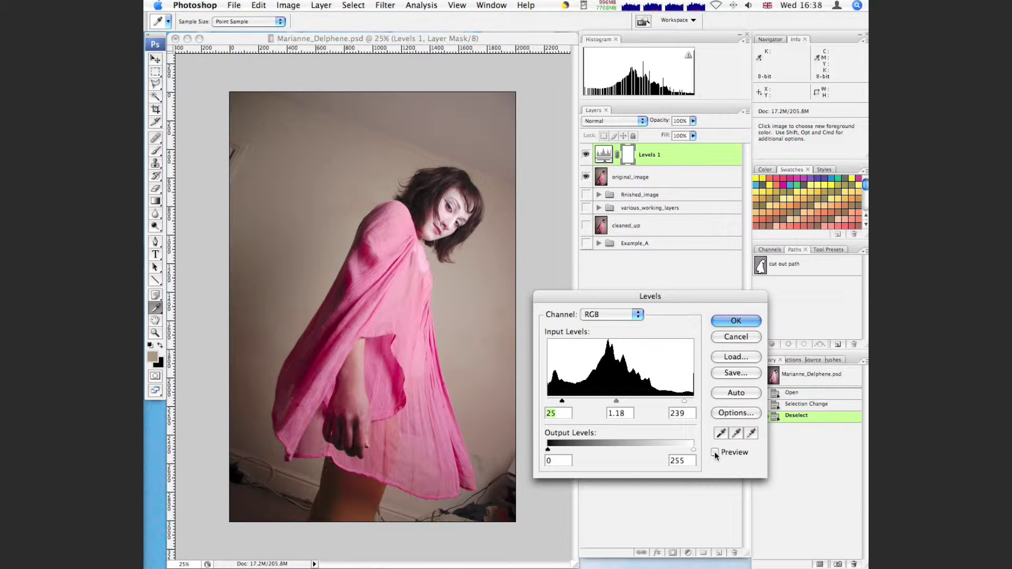
left_click(715, 452)
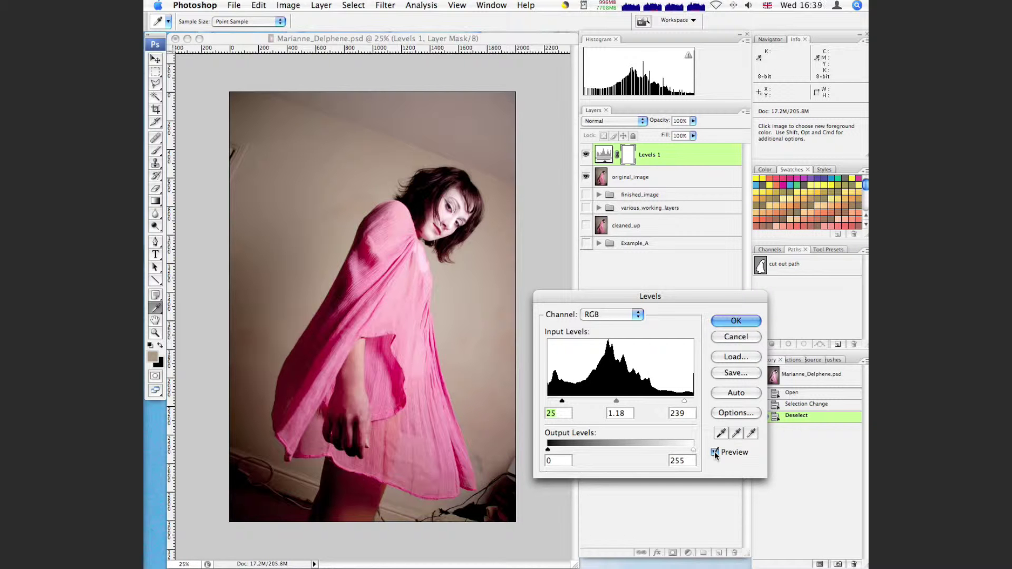
left_click(714, 451)
left_click(714, 451)
- Set black input to 16, inspect Red and Green channels, then set RGB white to 243
left_click_drag(562, 402, 555, 400)
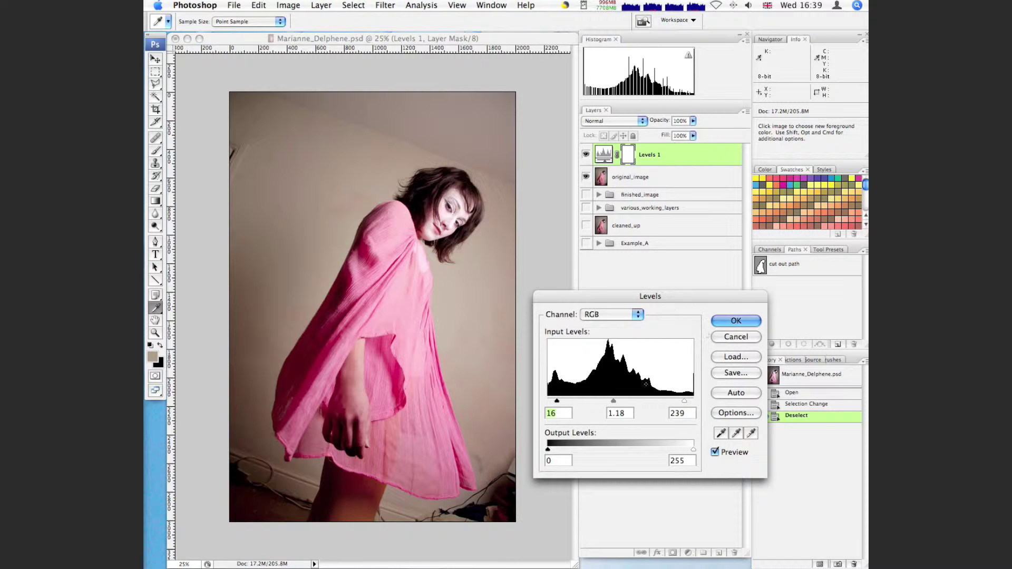
left_click(625, 315)
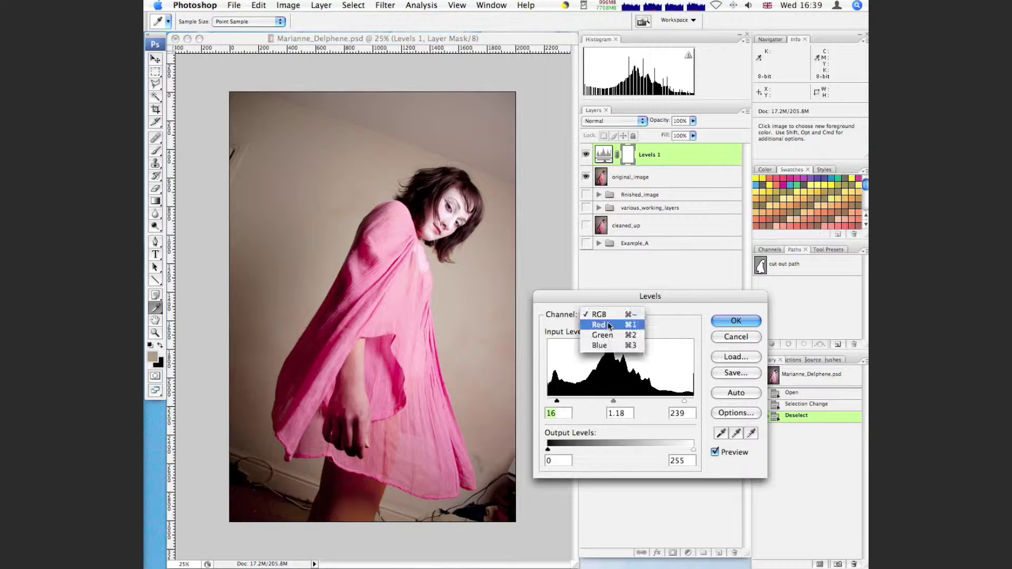
left_click(612, 325)
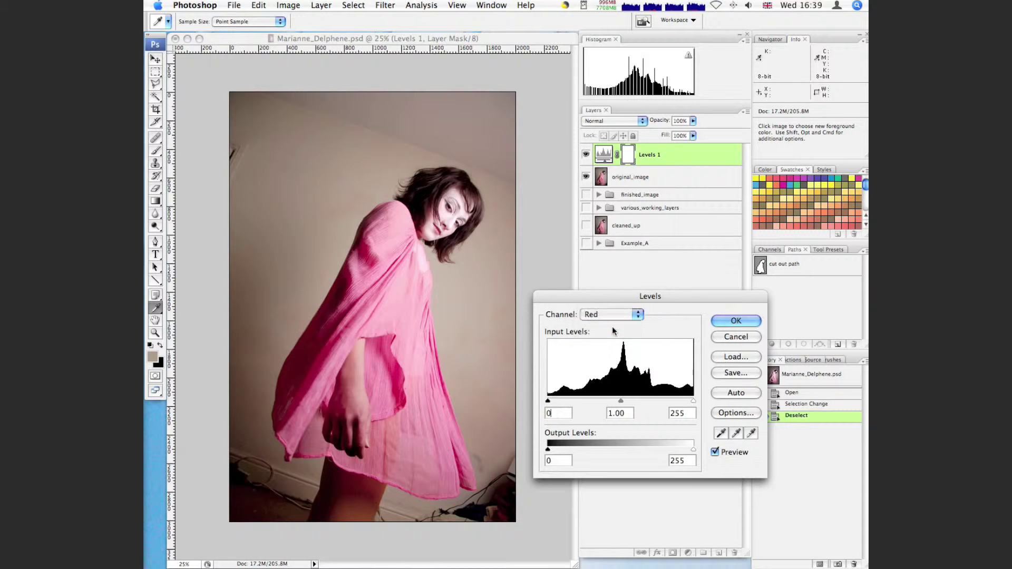
left_click(604, 315)
left_click(606, 325)
left_click(607, 315)
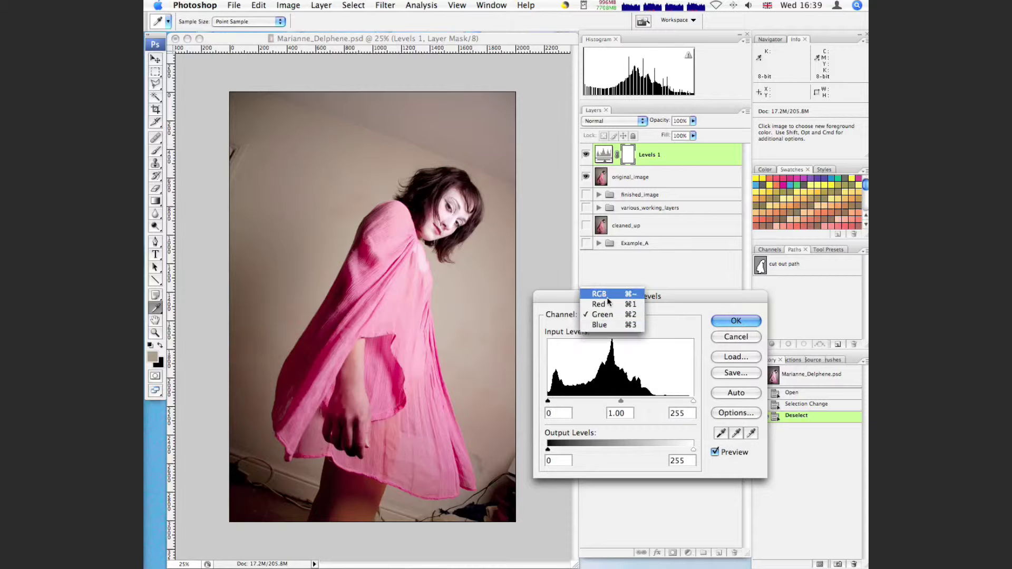
left_click(606, 294)
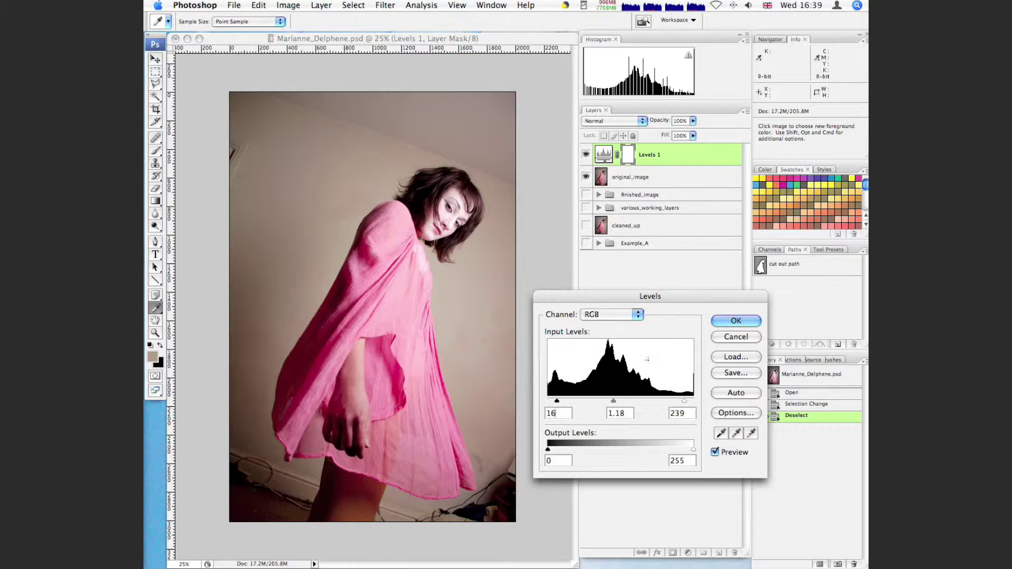
left_click_drag(685, 402, 687, 403)
- Apply the Levels adjustment, then hide and show Levels 1 twice to compare
left_click(726, 320)
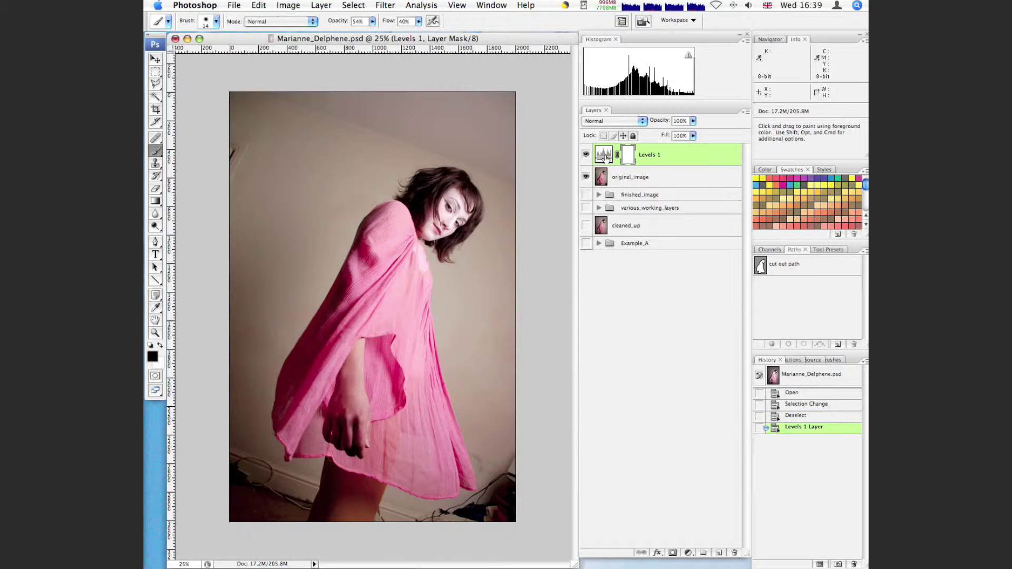
left_click(586, 155)
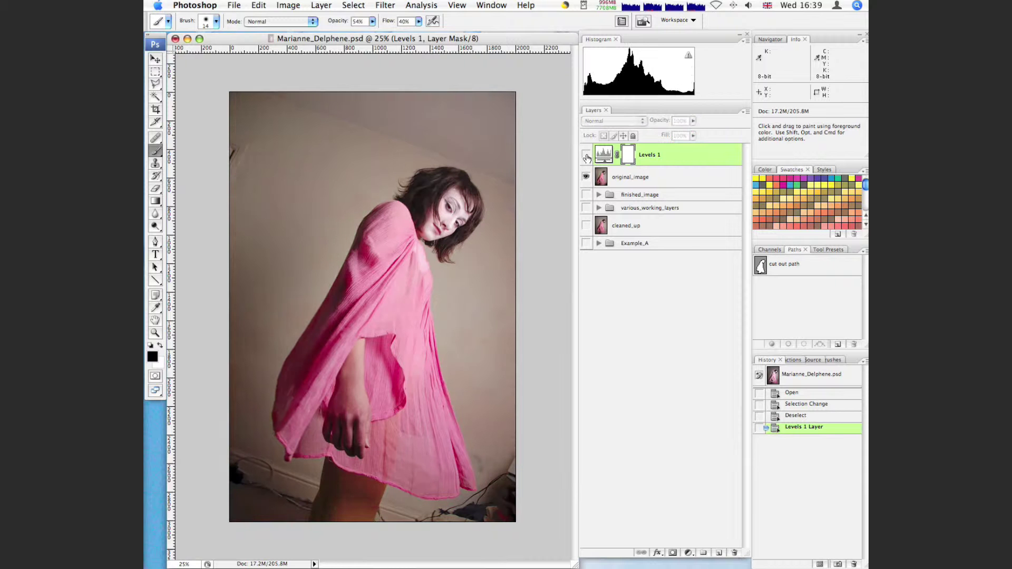
left_click(586, 155)
left_click(586, 155)
left_click(586, 155)
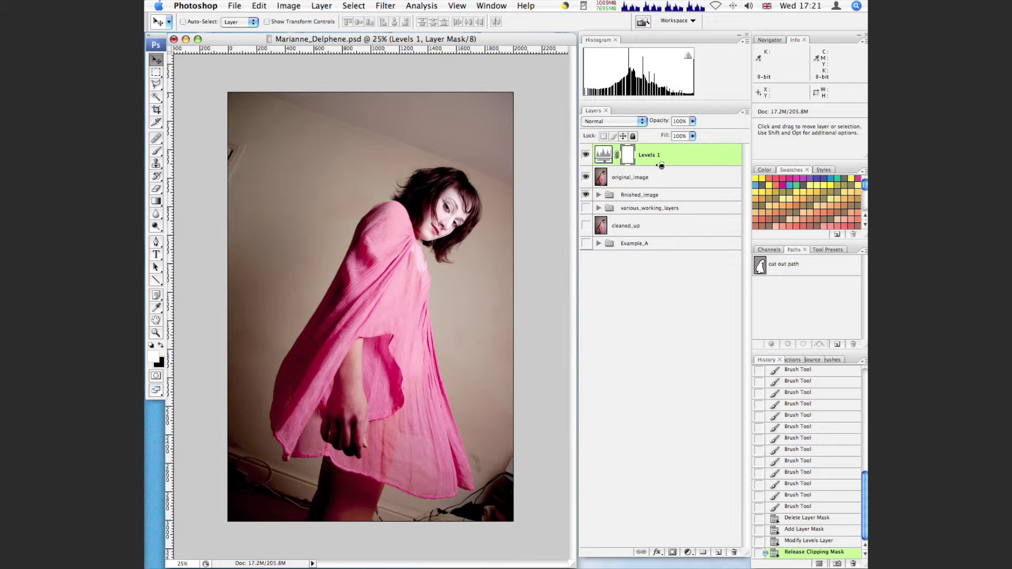
- Option-click the boundary between Levels 1 and original_image to clip the adjustment
left_click(661, 166, "alt")
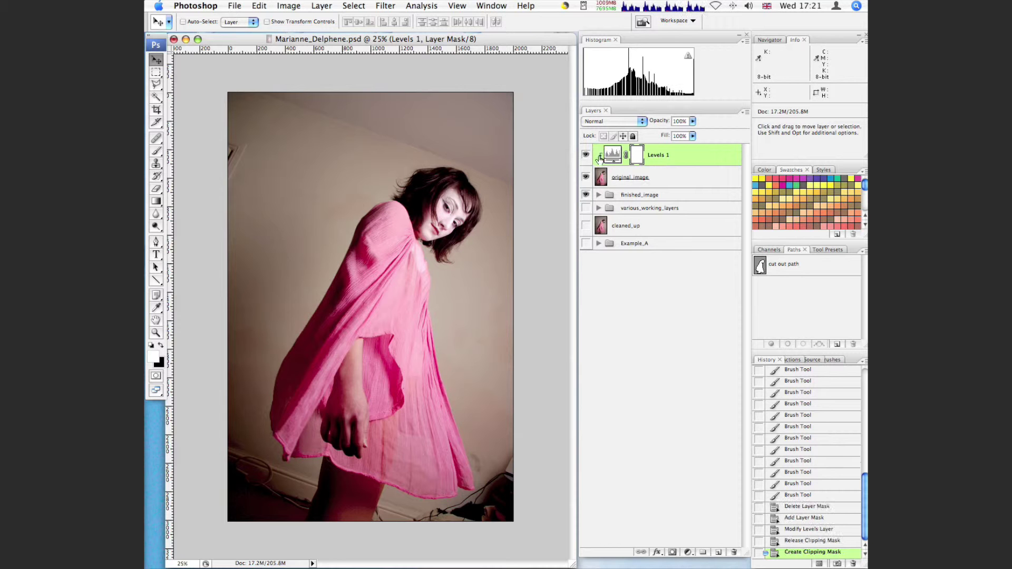